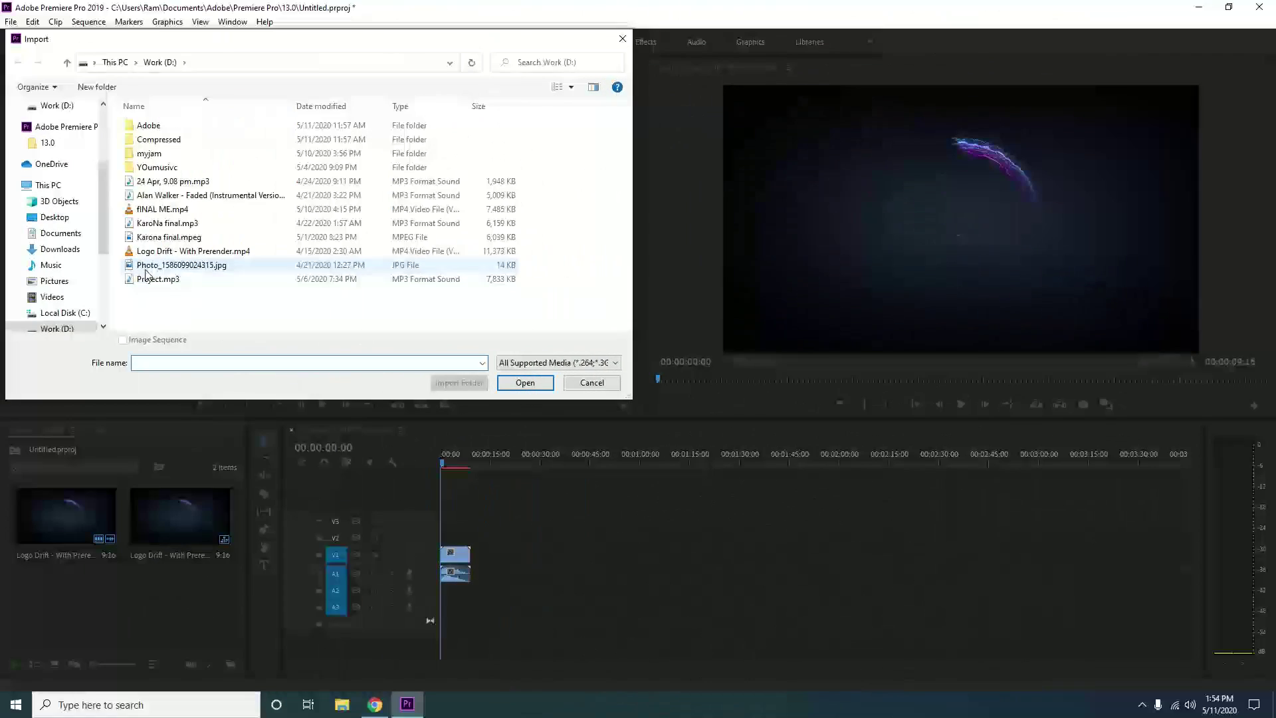
- Import the logo JPG, place it on track V2 above the clip, and preview playback
left_click(182, 266)
left_click(525, 384)
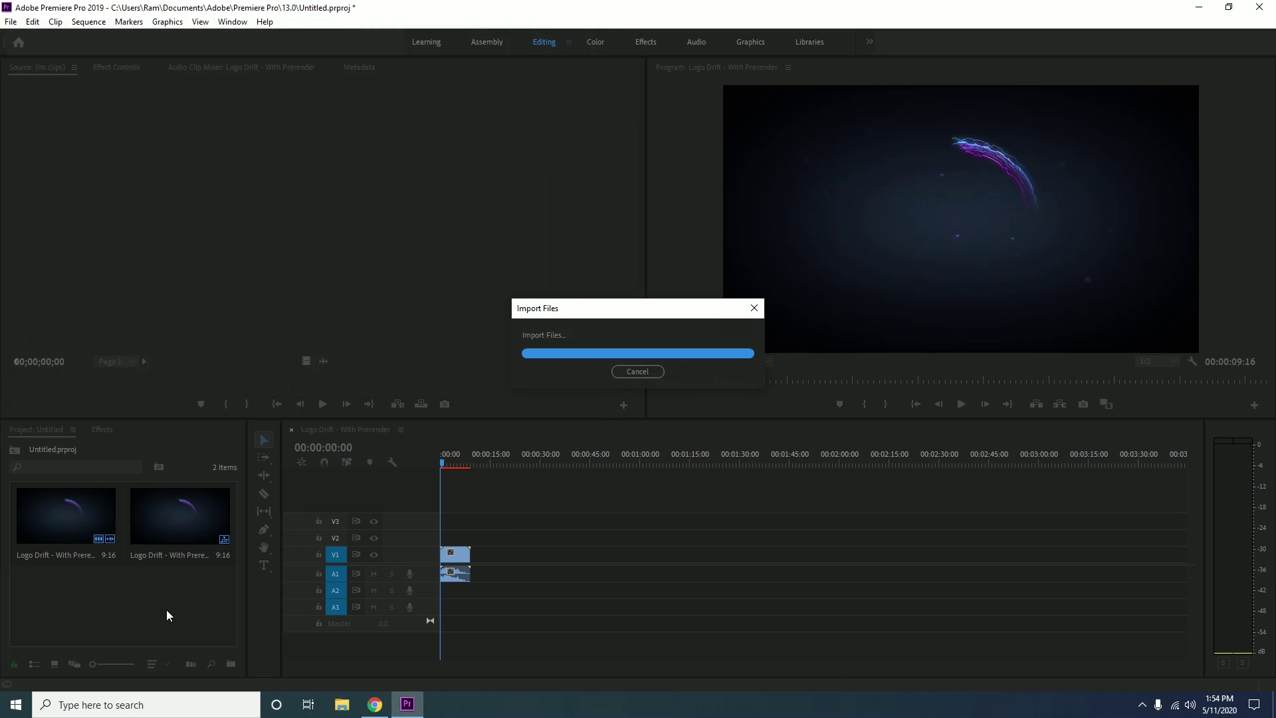
left_click_drag(289, 546, 449, 539)
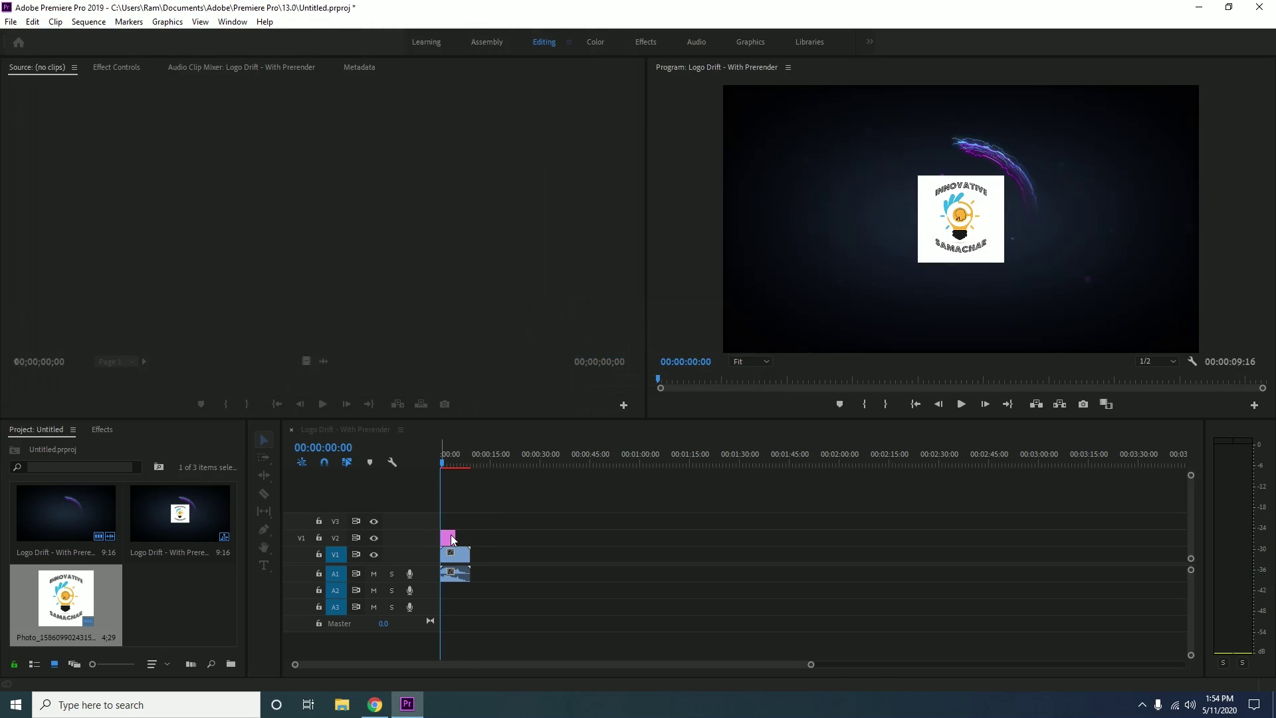
key("space")
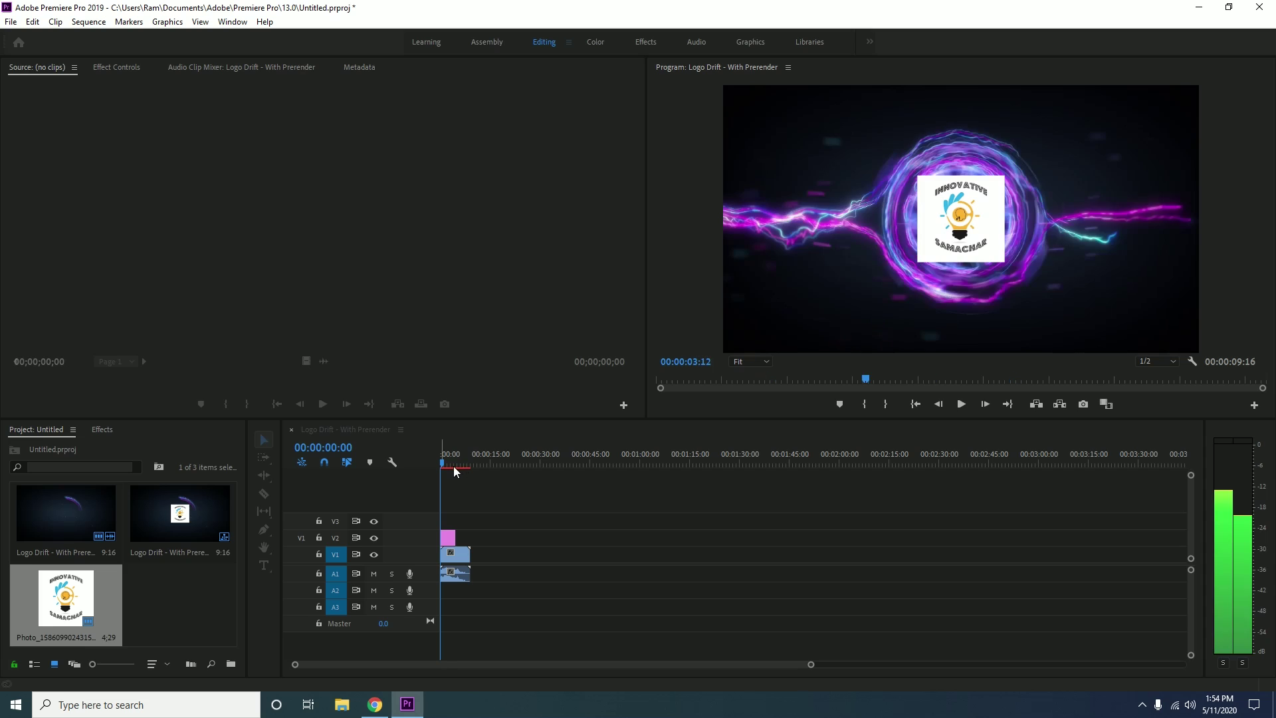
key("shift+Left")
key("shift+Left")
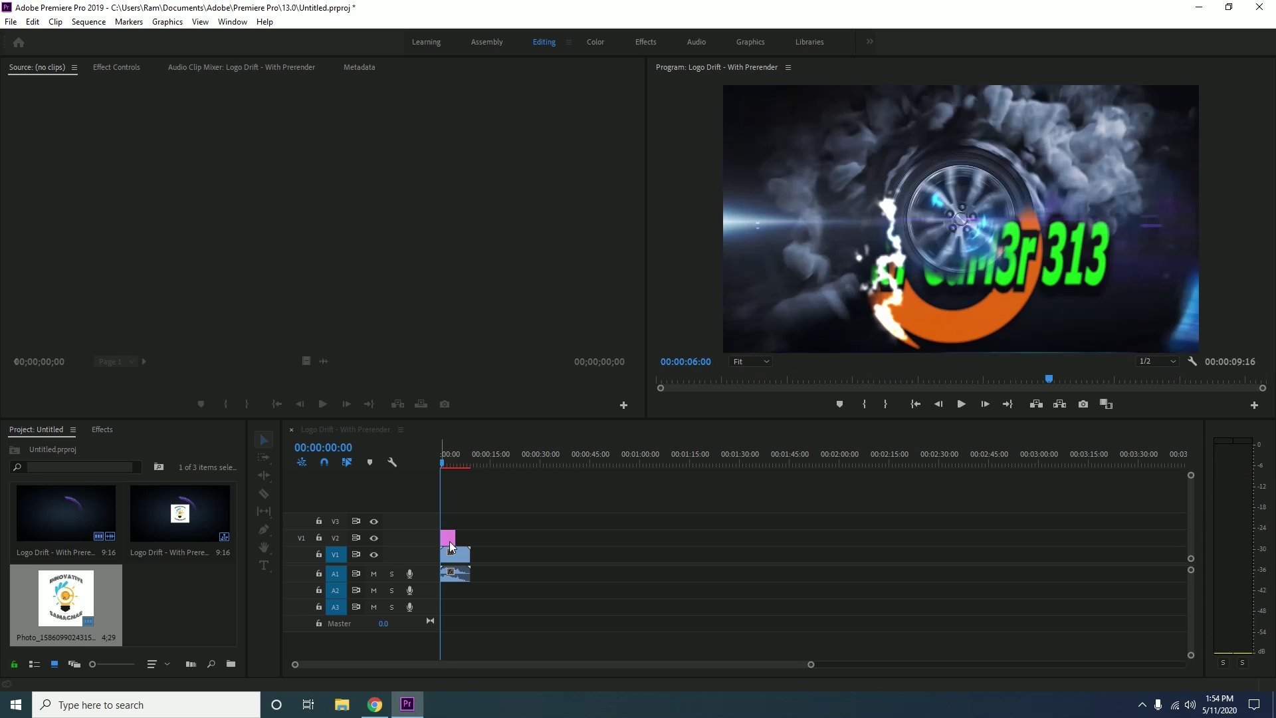
- Delete the logo photo and its clip from the project
left_click(96, 597)
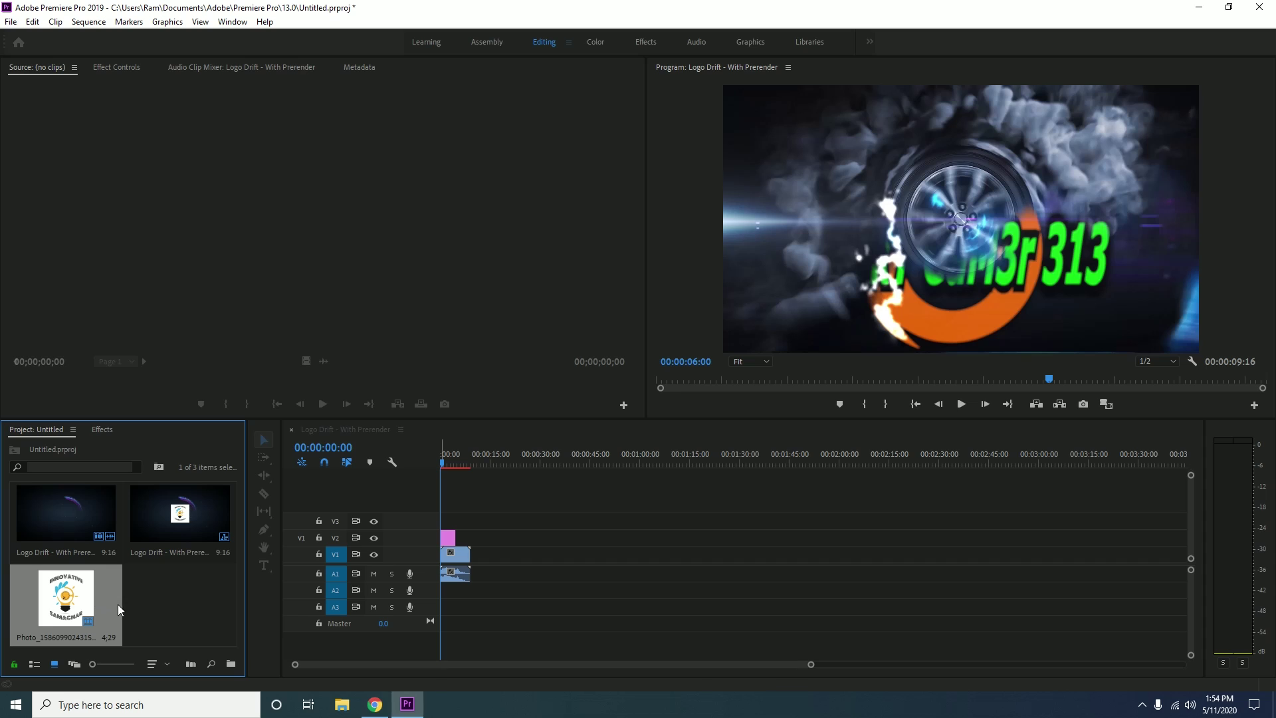
key("Delete")
left_click(712, 375)
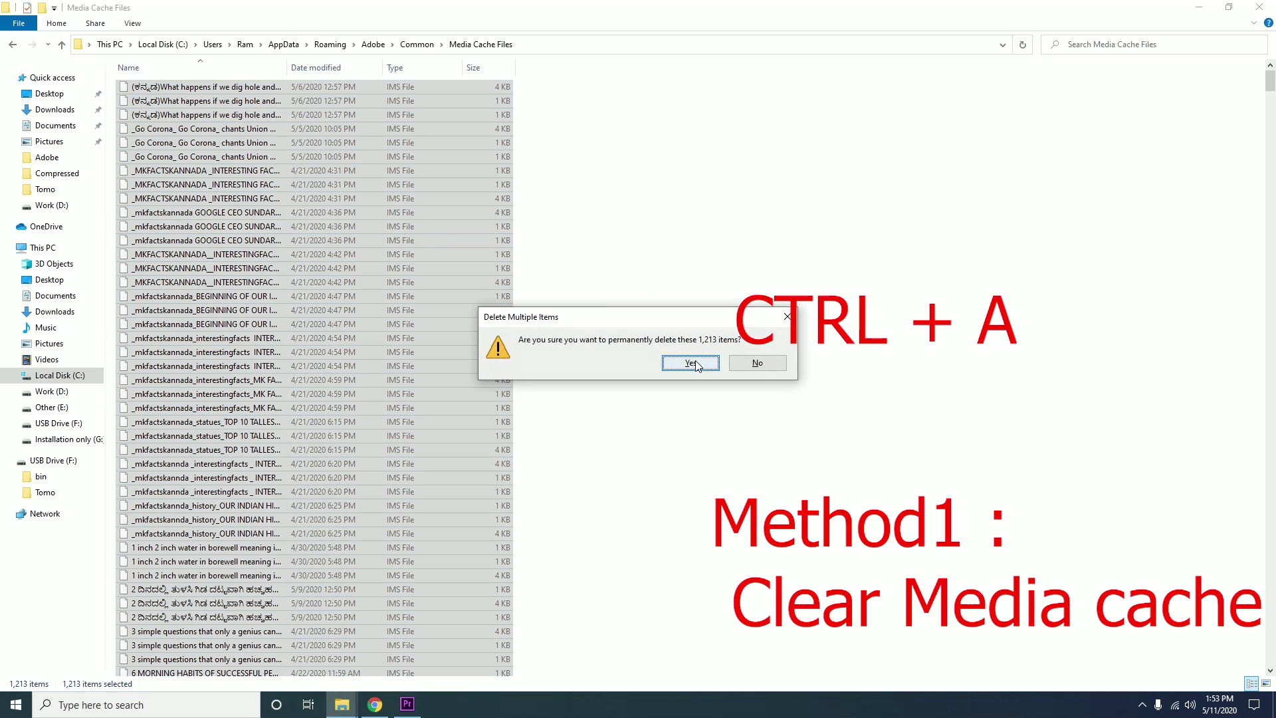
- Permanently delete all media cache files, then confirm Premiere Pro's preferences reset
left_click(691, 363)
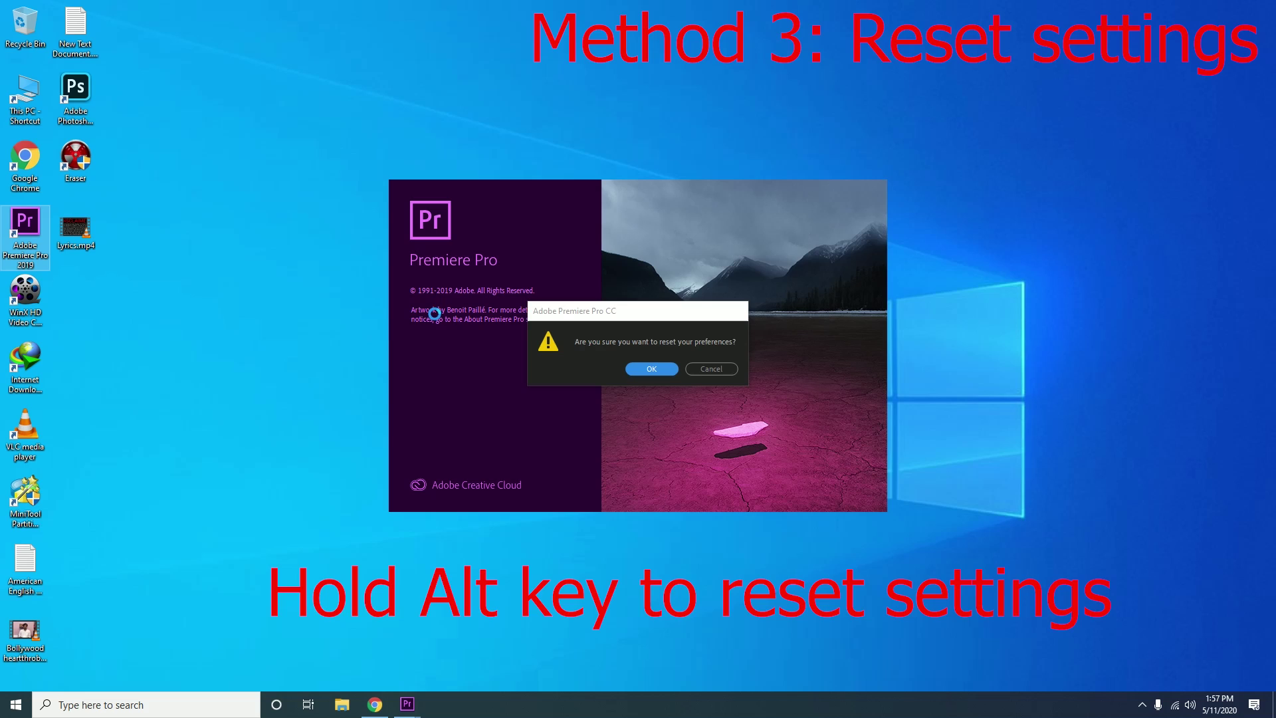
left_click(651, 369)
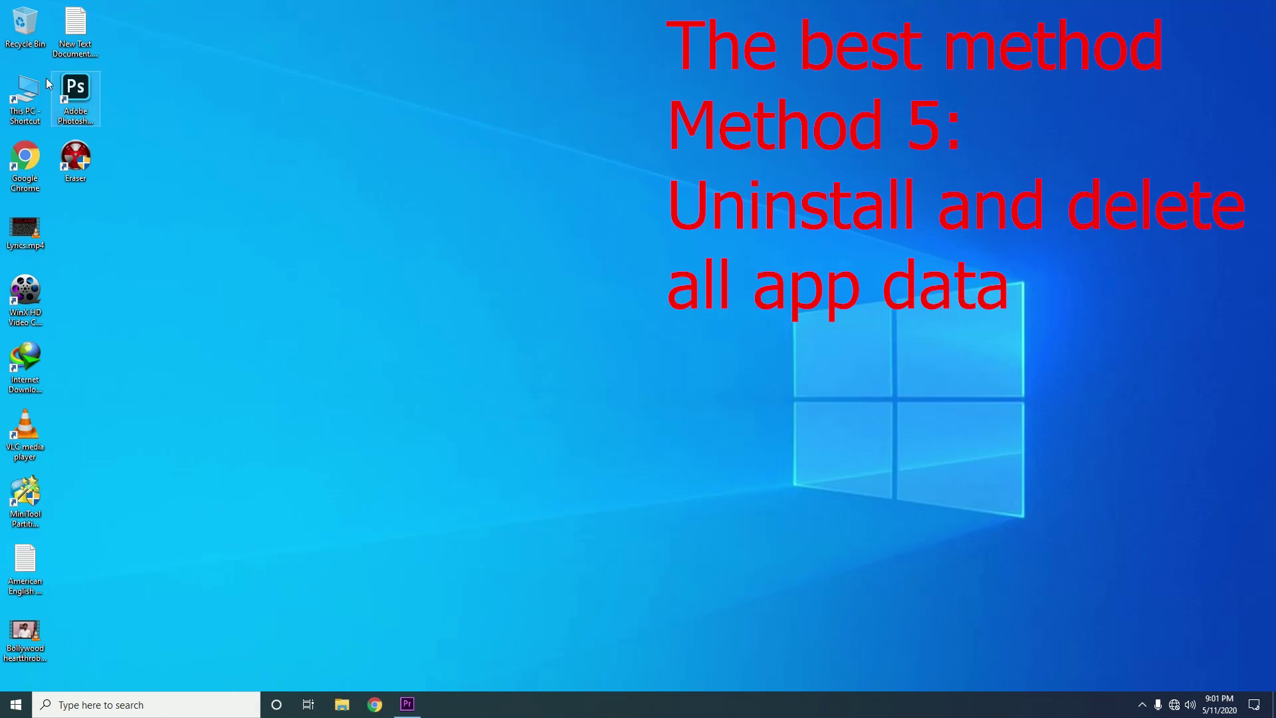
- Browse This PC > Local Disk (C:) > Users and turn on Hidden items
double_click(25, 100)
double_click(718, 507)
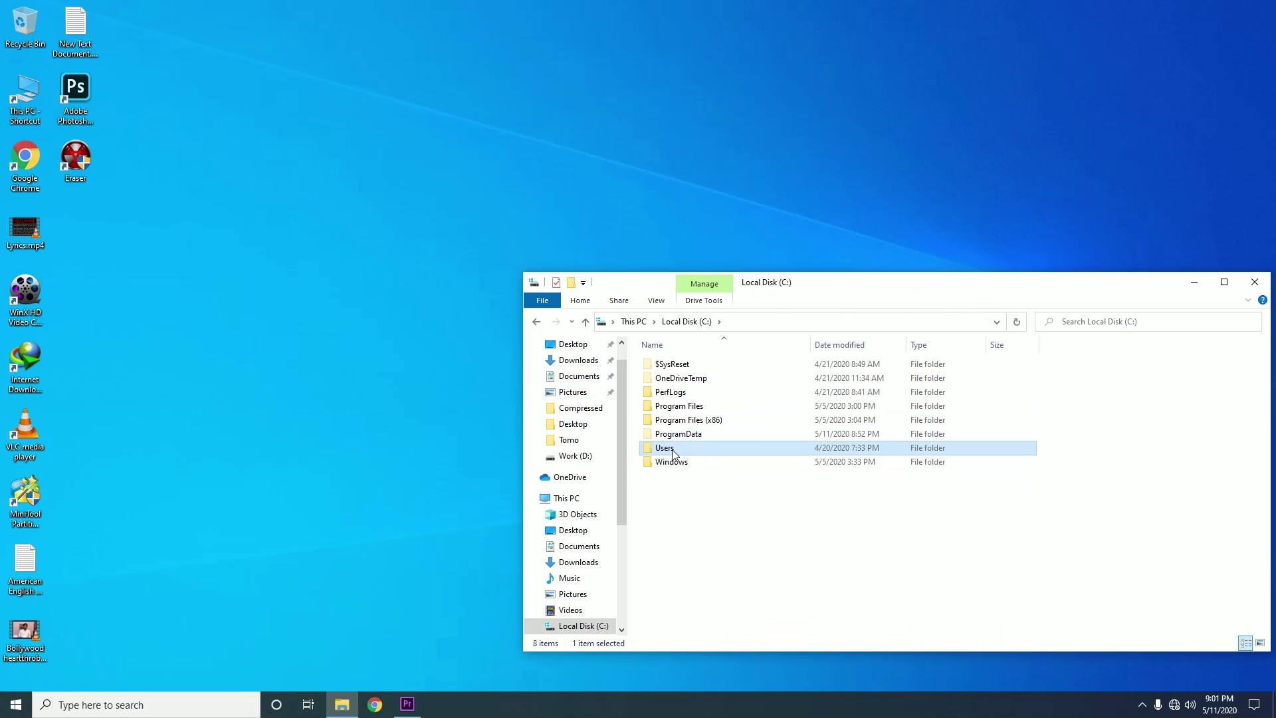
double_click(664, 448)
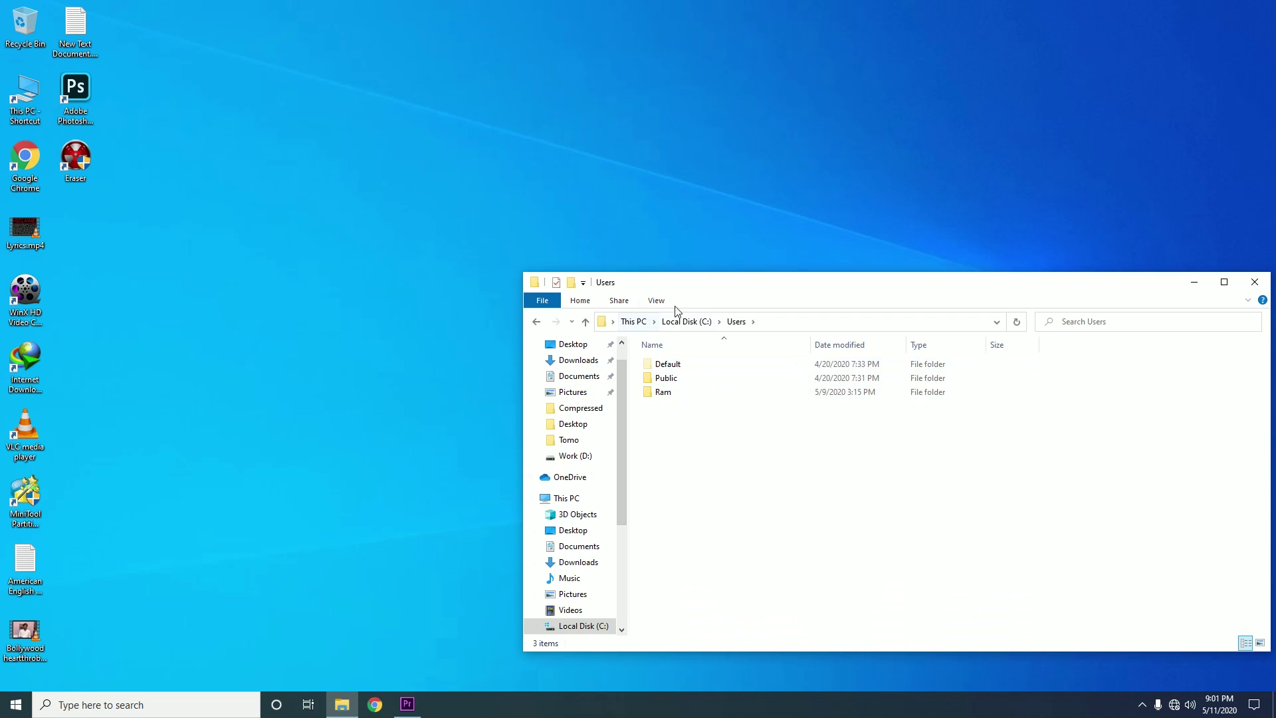
left_click(656, 300)
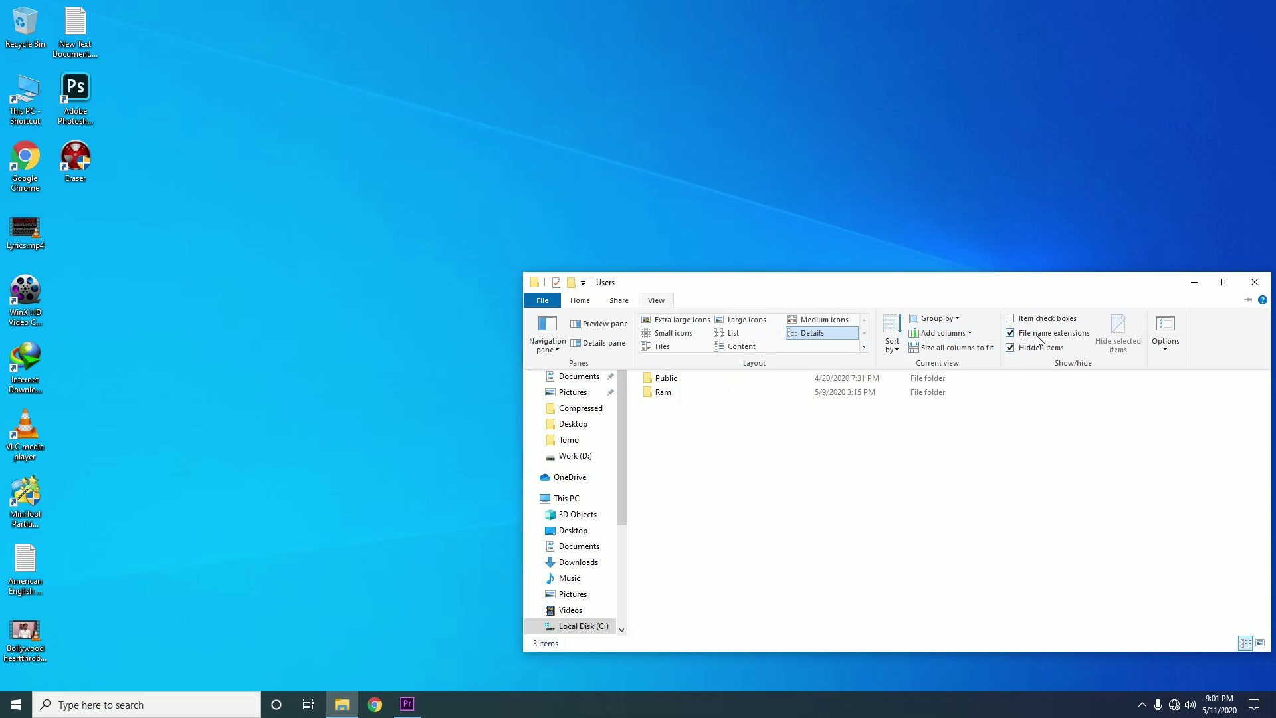
left_click(934, 439)
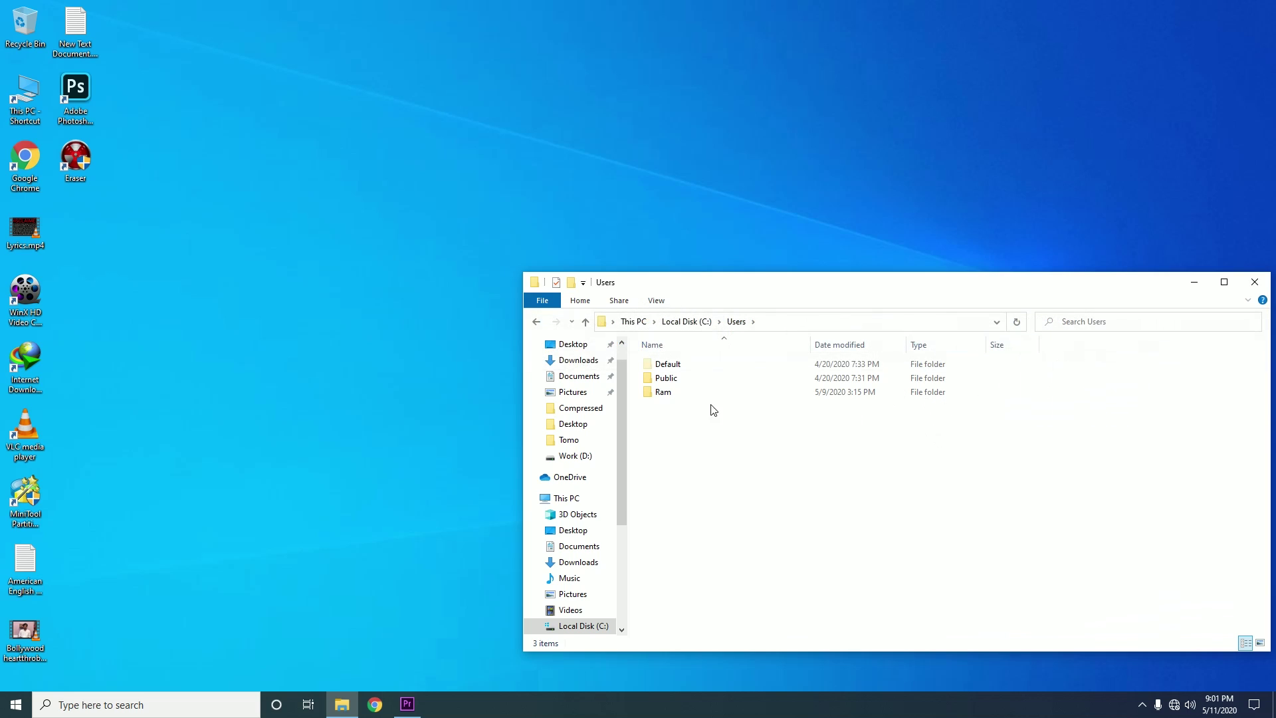
- Browse to the user's AppData > Local folder, peeking inside its Adobe folder
double_click(662, 392)
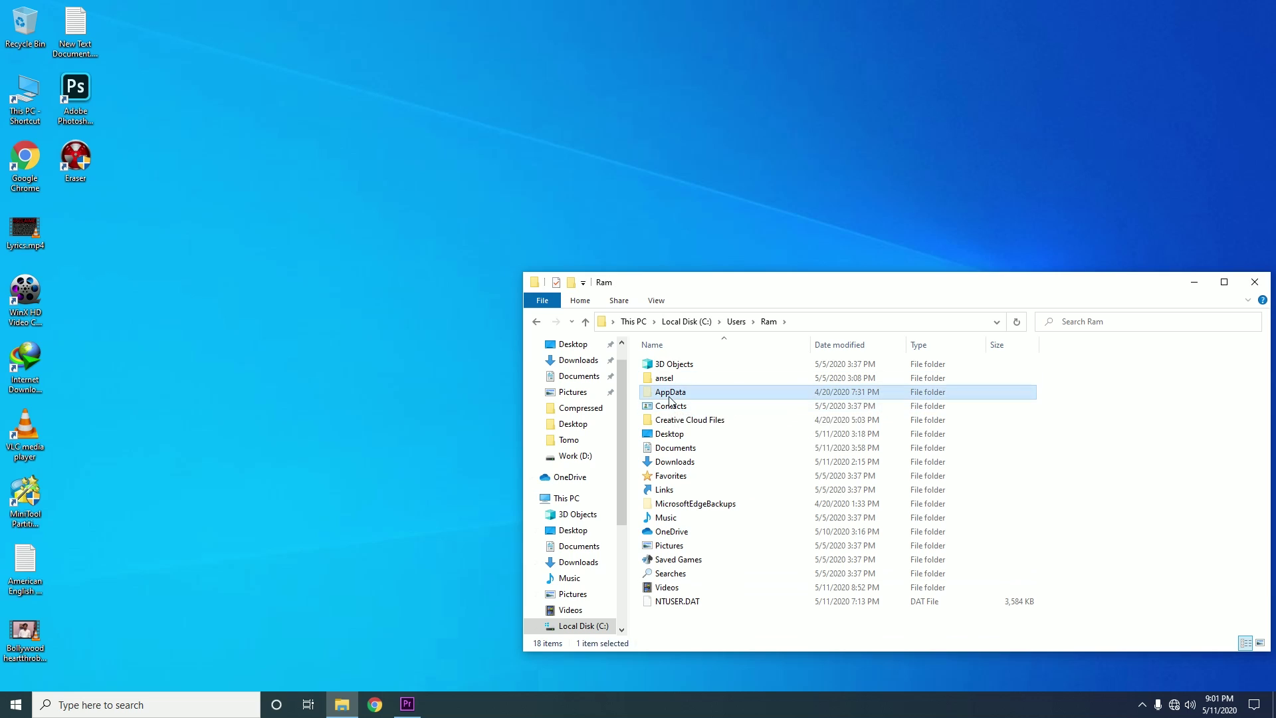
double_click(670, 392)
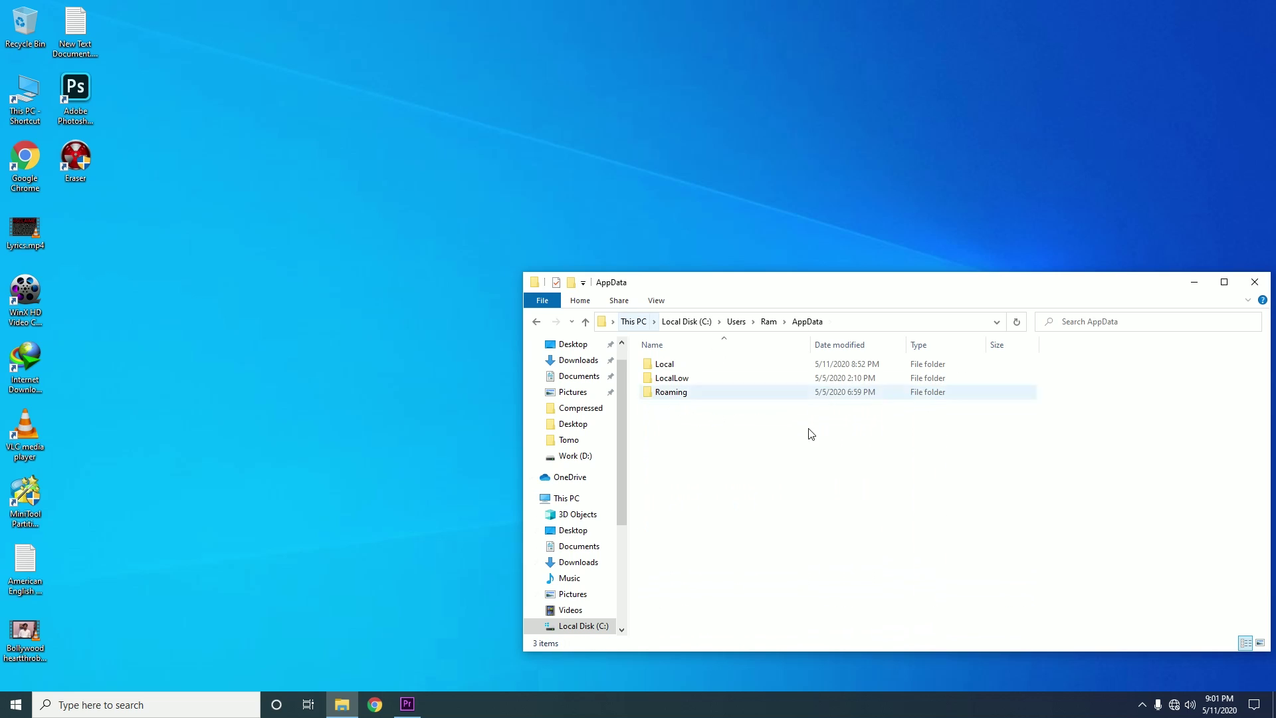
double_click(664, 364)
double_click(666, 364)
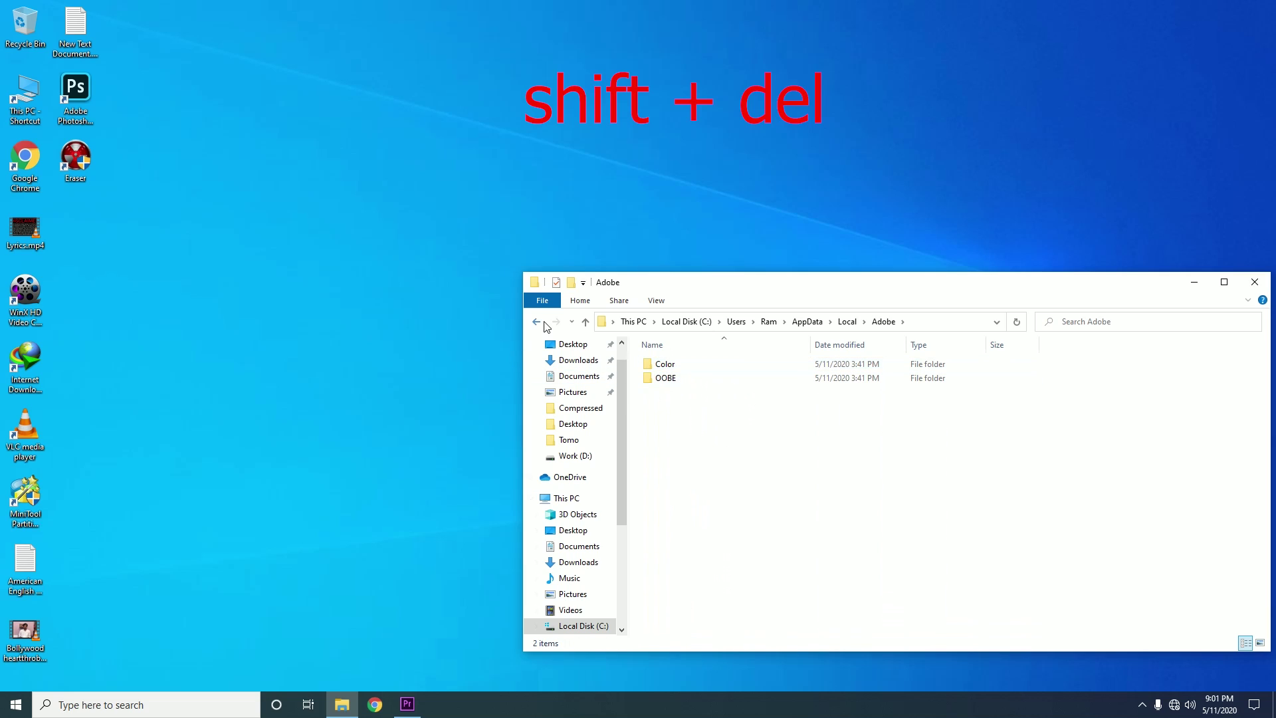
left_click(536, 321)
- Request permanent deletion of the Local Adobe folder, then dismiss the prompt
left_click(668, 365)
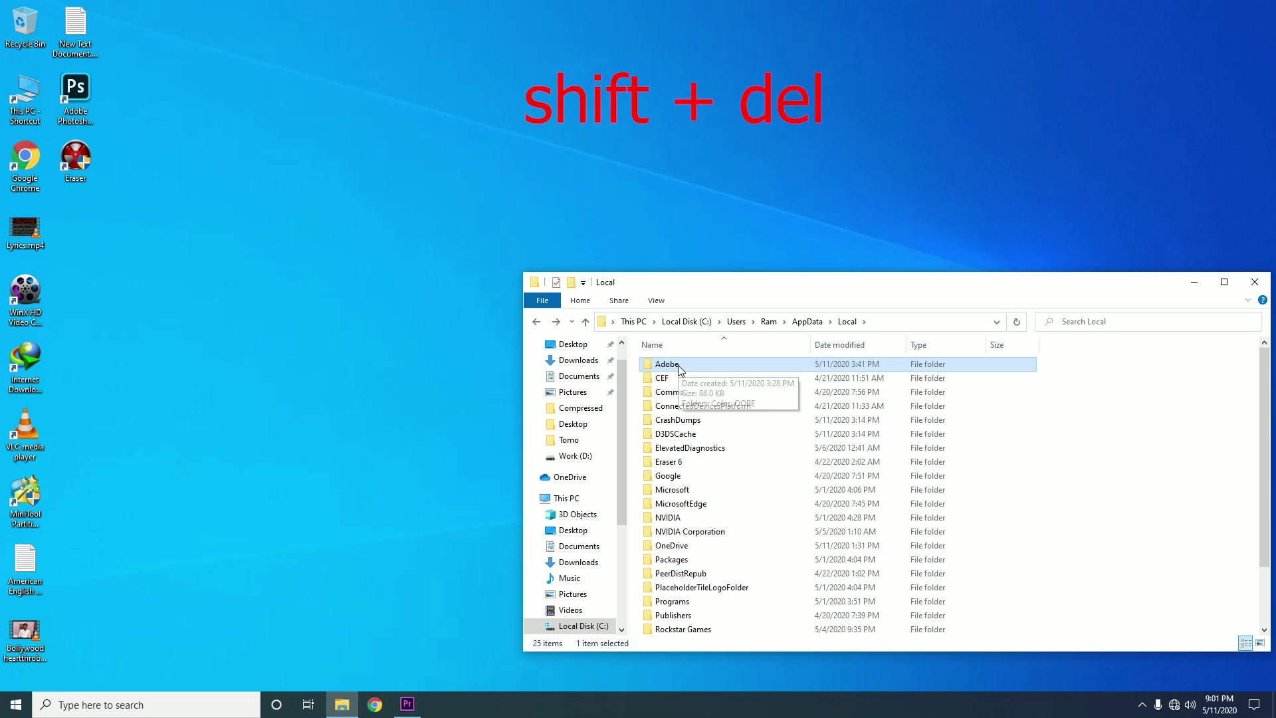
mouse_move(668, 364)
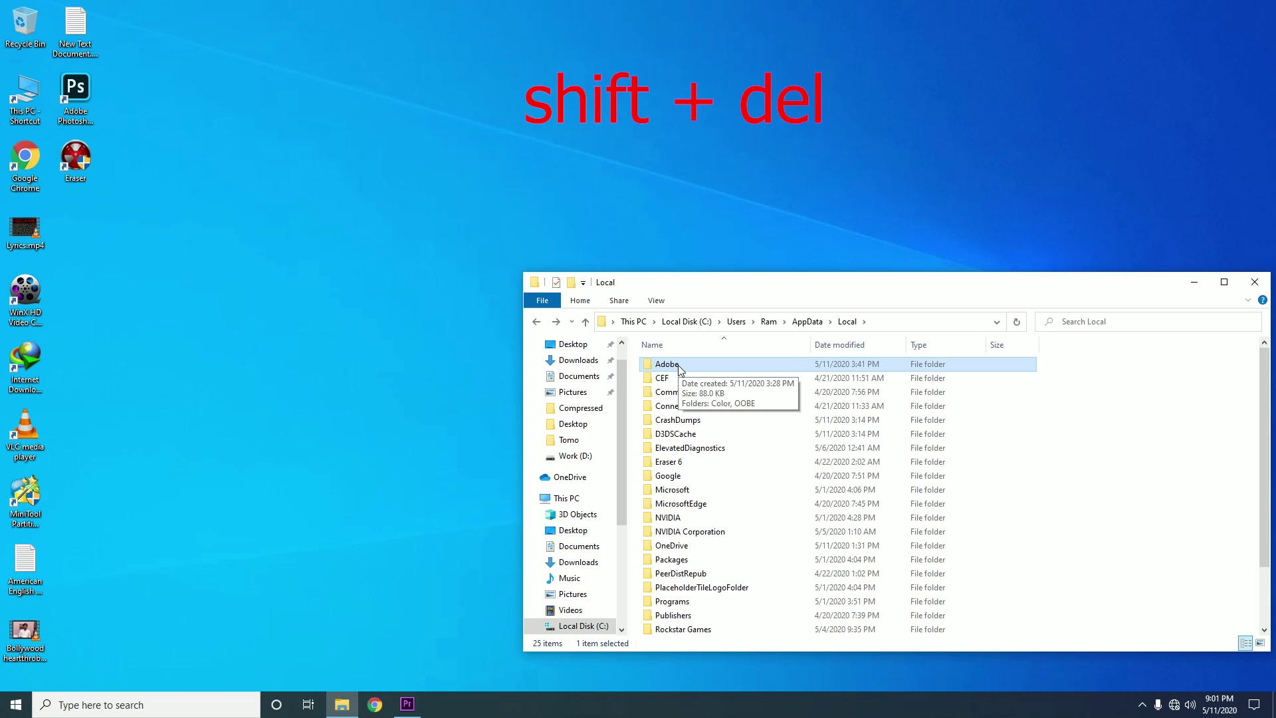
key("shift+Delete")
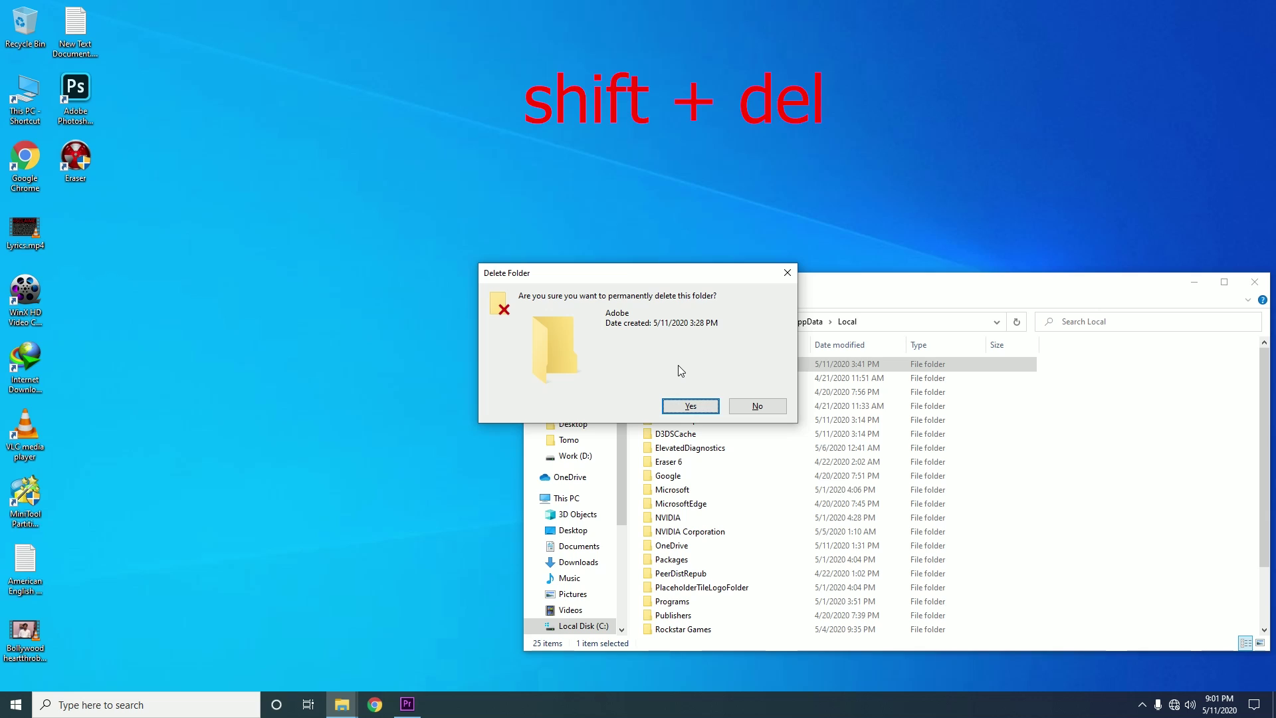
left_click(787, 271)
left_click_drag(843, 297, 653, 245)
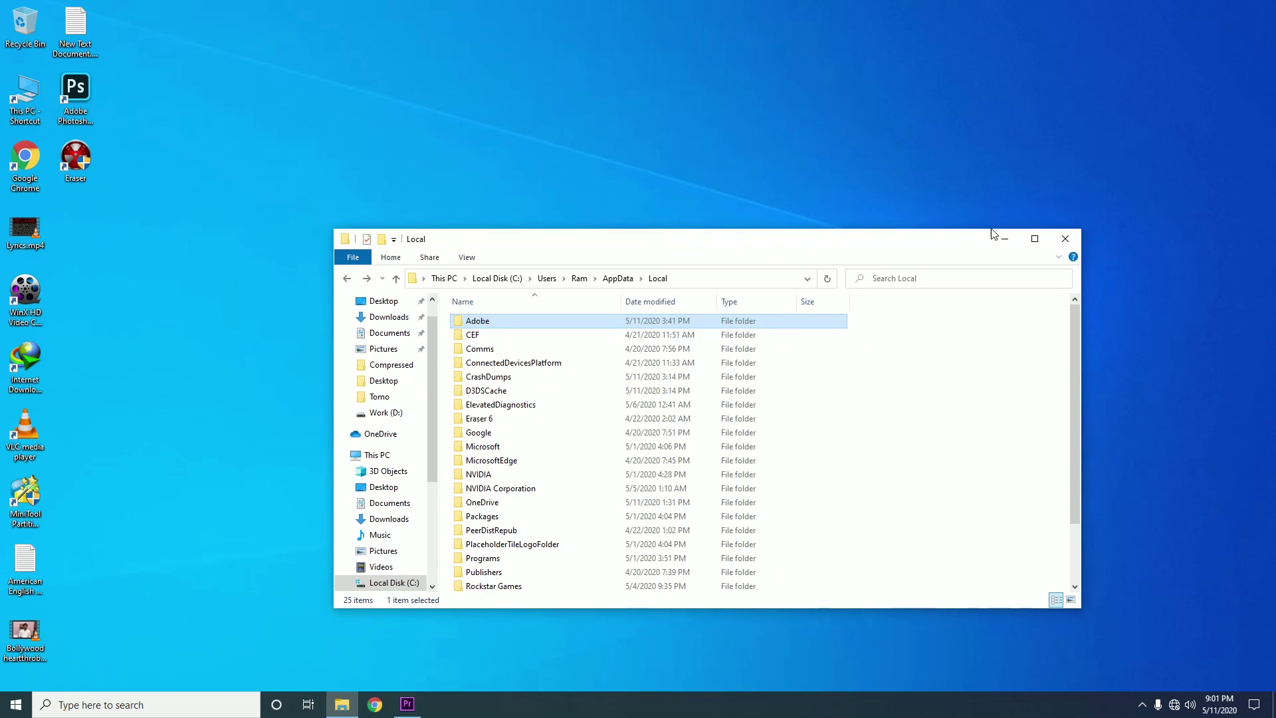
- Close the Explorer window and refresh the desktop
left_click(1066, 240)
right_click(504, 248)
left_click(533, 279)
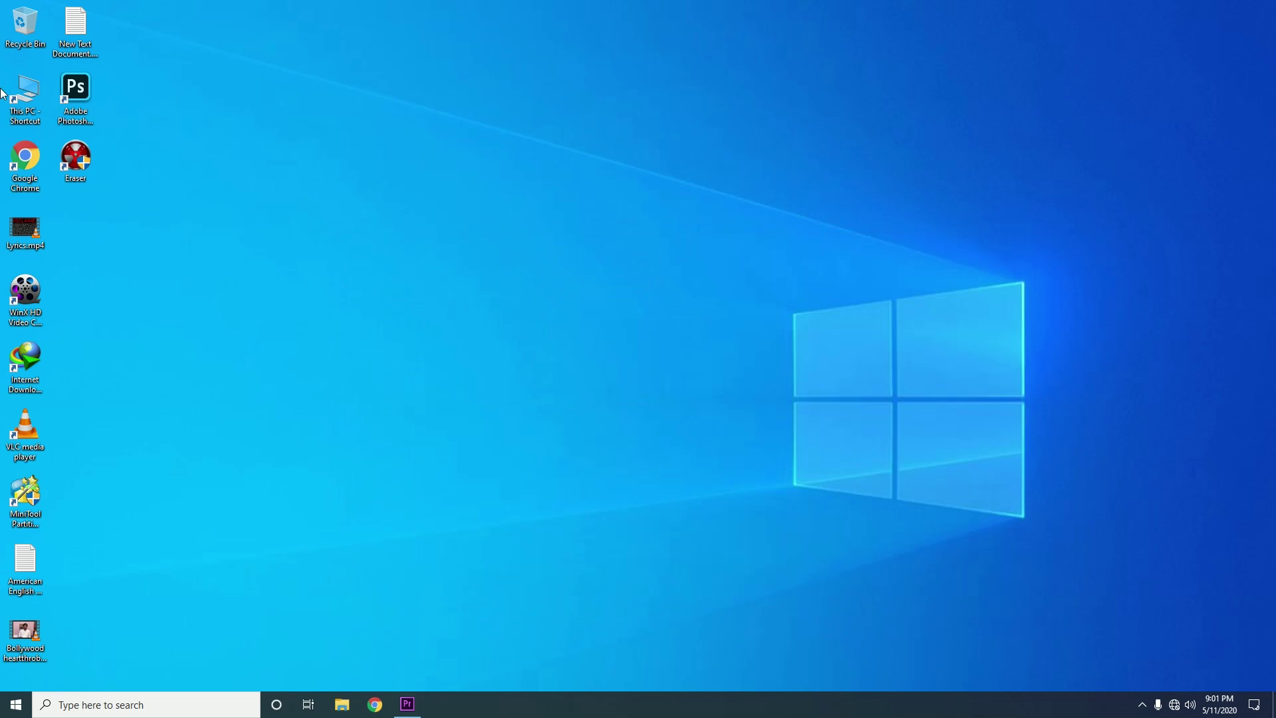
- In This PC > Documents > Adobe, try permanently deleting the three subfolders, then decline
double_click(24, 100)
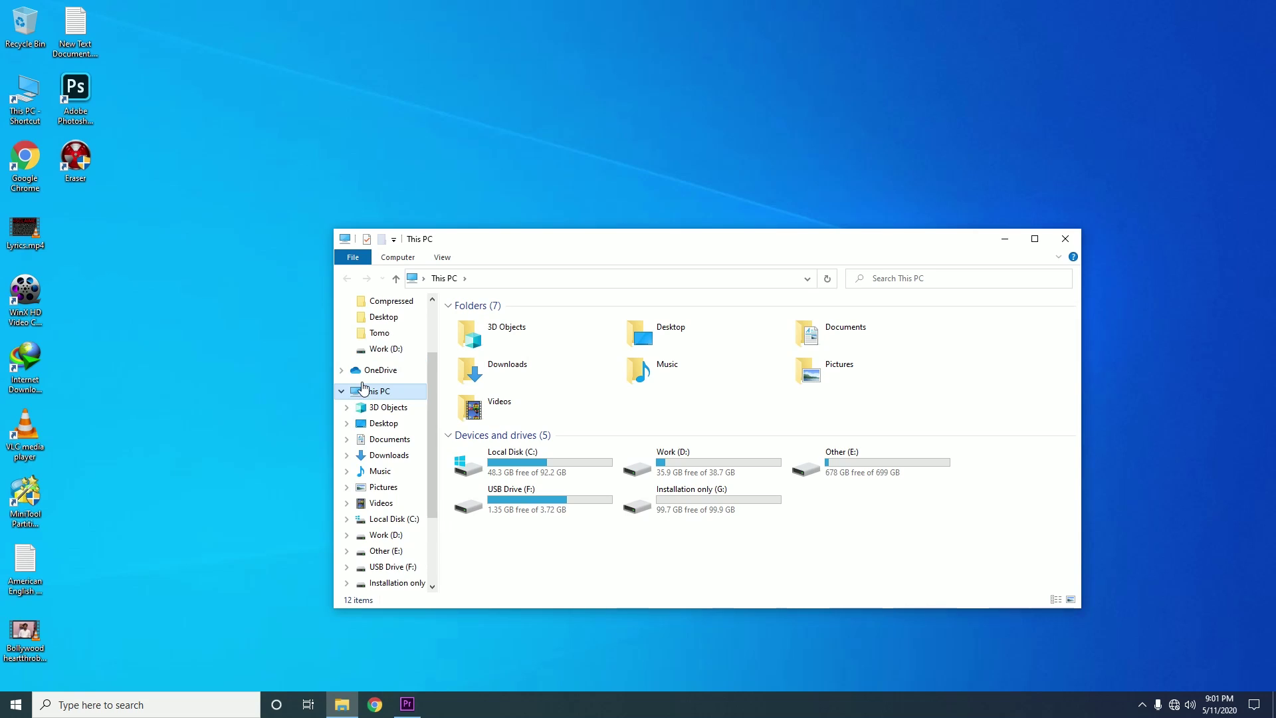
scroll(360, 397, "up", 1)
scroll(361, 385, "up", 2)
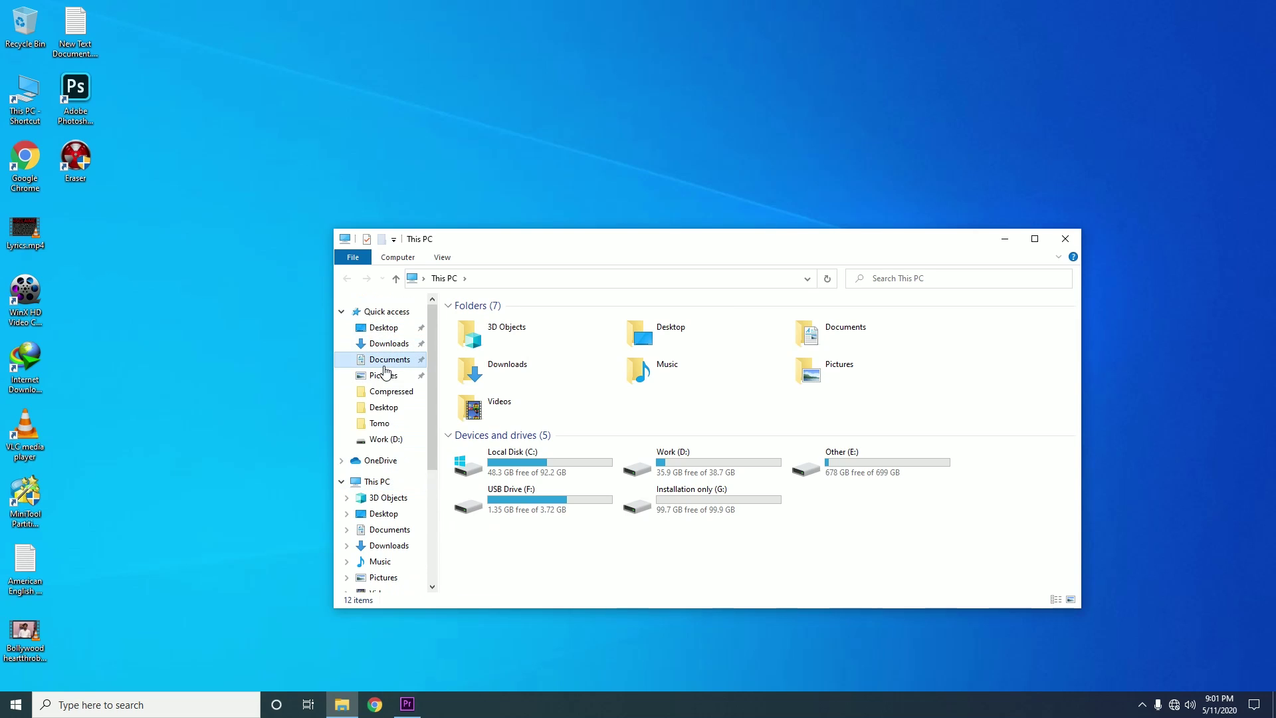
left_click(389, 360)
double_click(485, 339)
left_click_drag(441, 467, 612, 431)
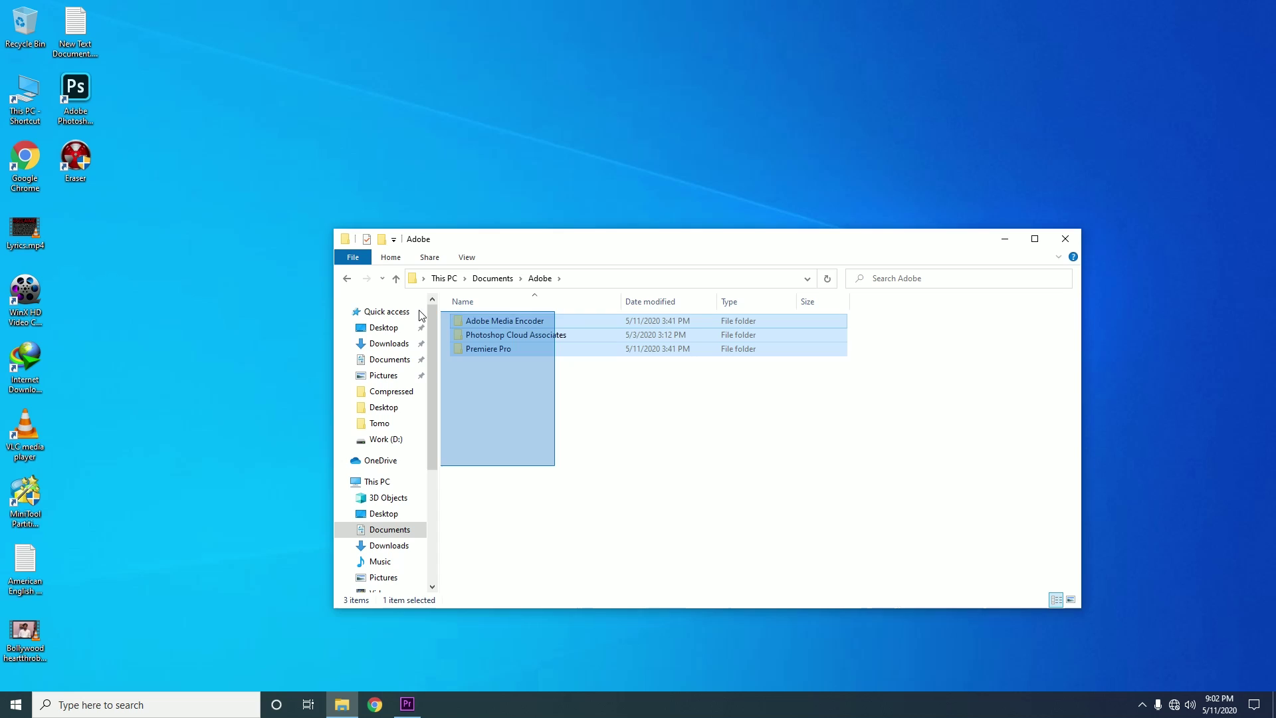
key("shift+Delete")
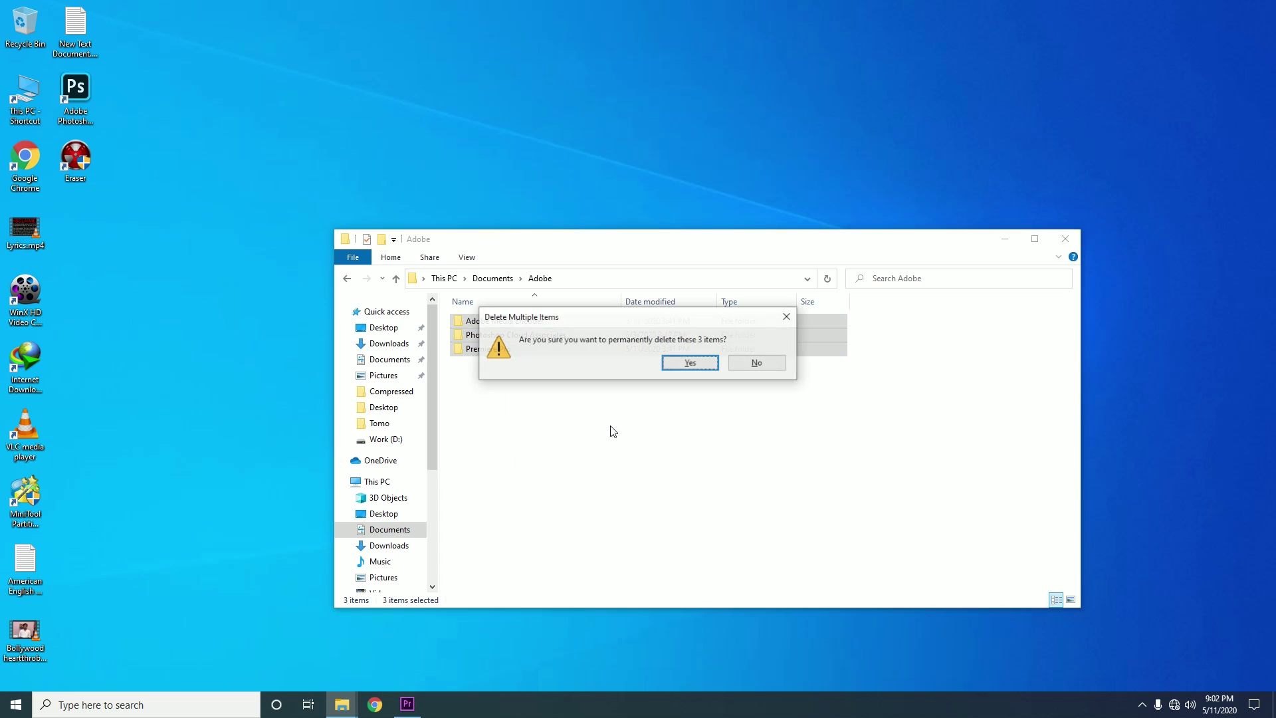
left_click(756, 363)
- Close File Explorer and refresh the desktop
left_click(1065, 239)
right_click(567, 196)
left_click(621, 241)
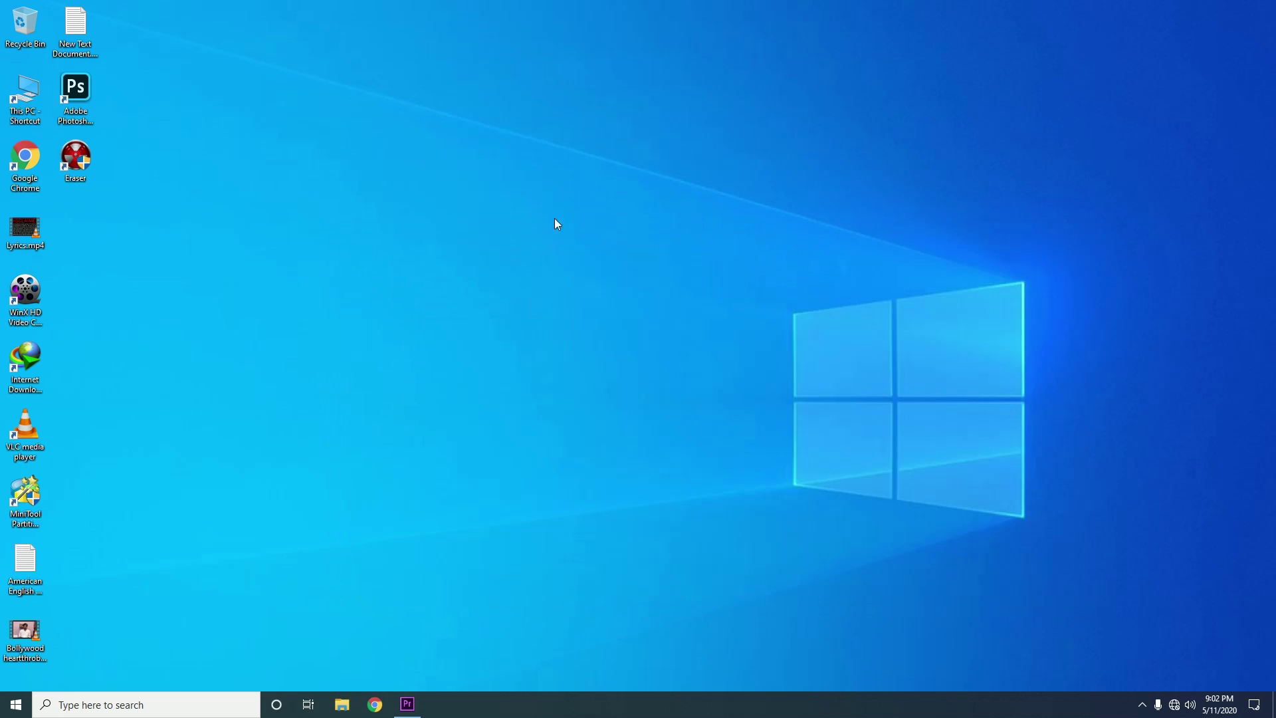
right_click(531, 207)
left_click(578, 250)
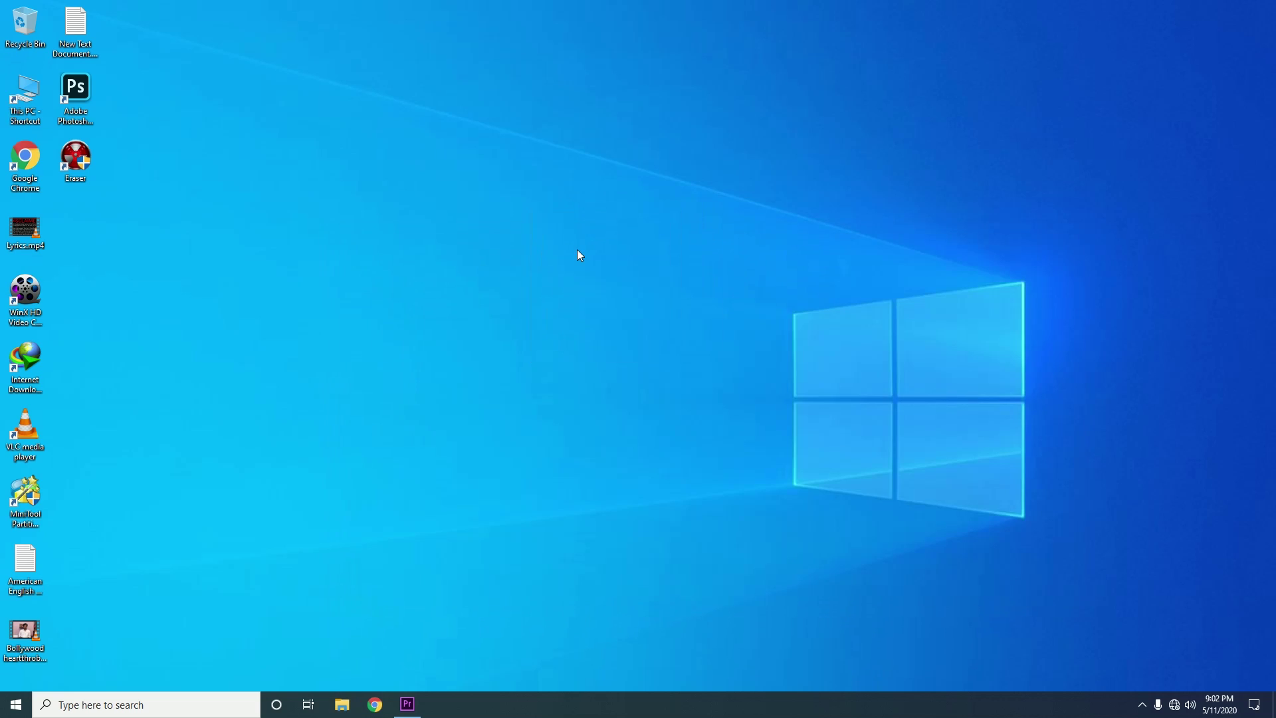